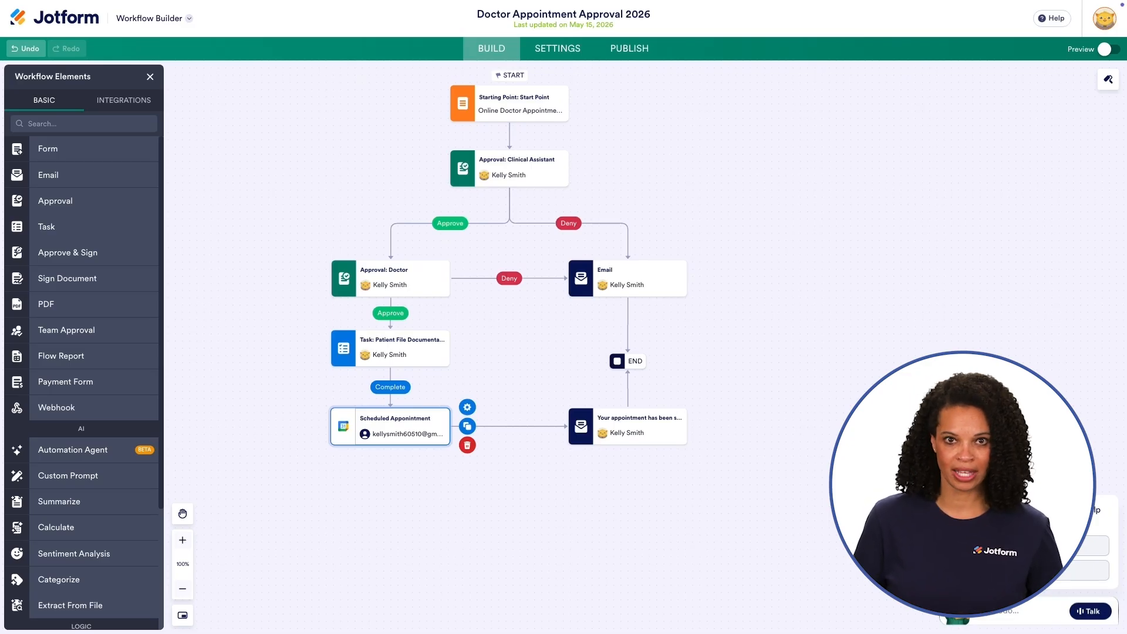
Step: Add a Jotform Boards step and place it beside the Email–END link on the deny branch
left_click(137, 105)
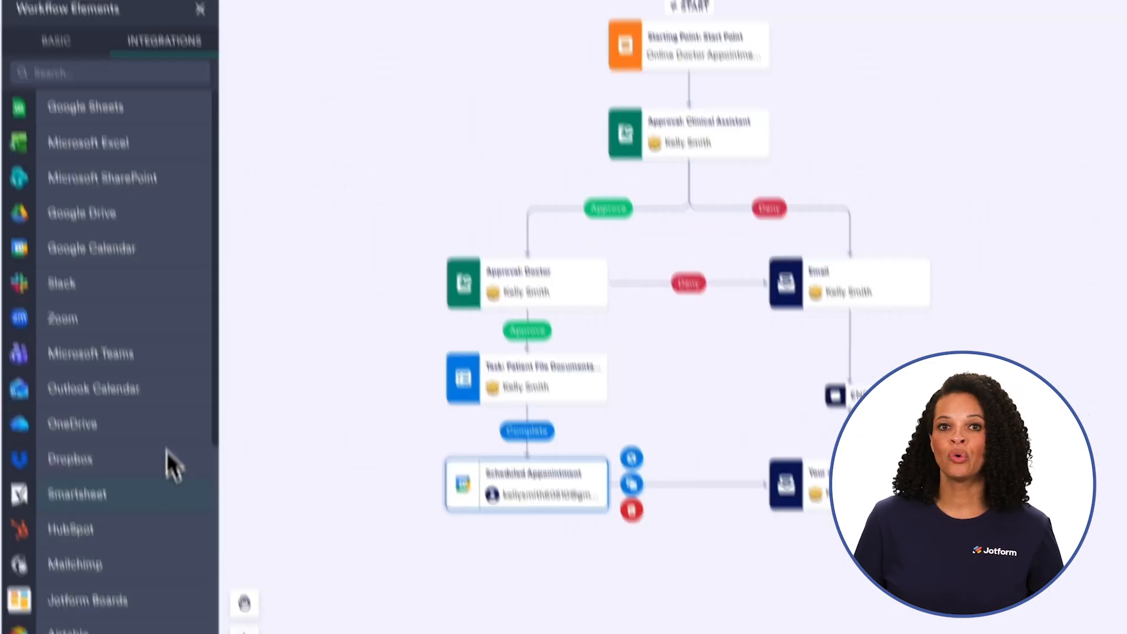
left_click(144, 476)
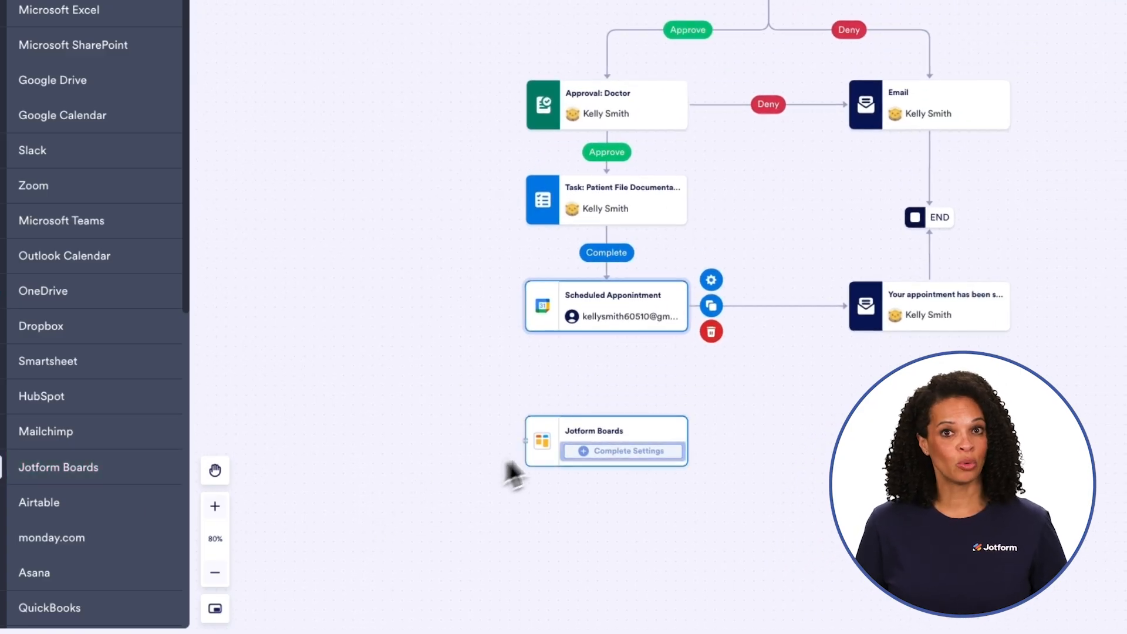
left_click_drag(614, 428, 1031, 175)
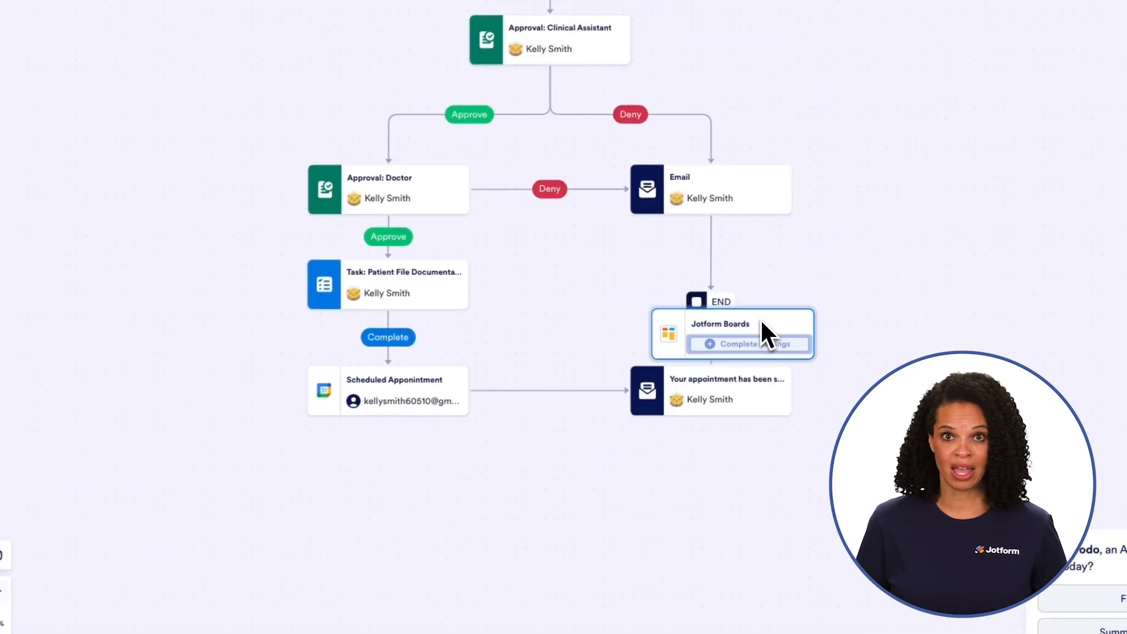
left_click_drag(816, 260, 861, 237)
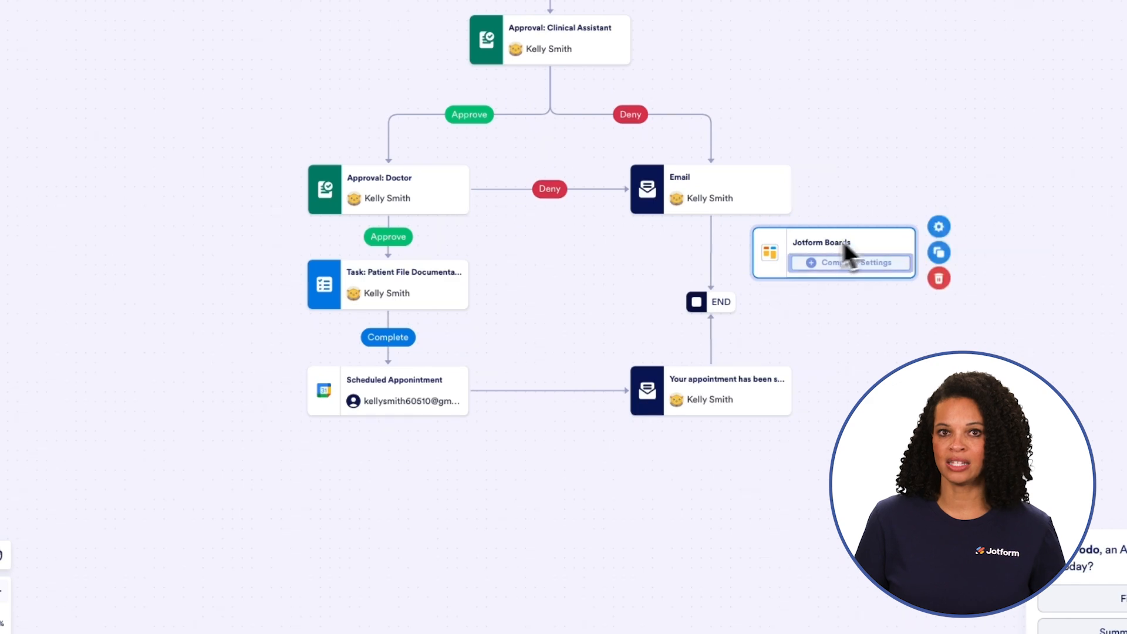
Step: Replace the Email–END link with Email → Jotform Boards → END connections
mouse_move(713, 248)
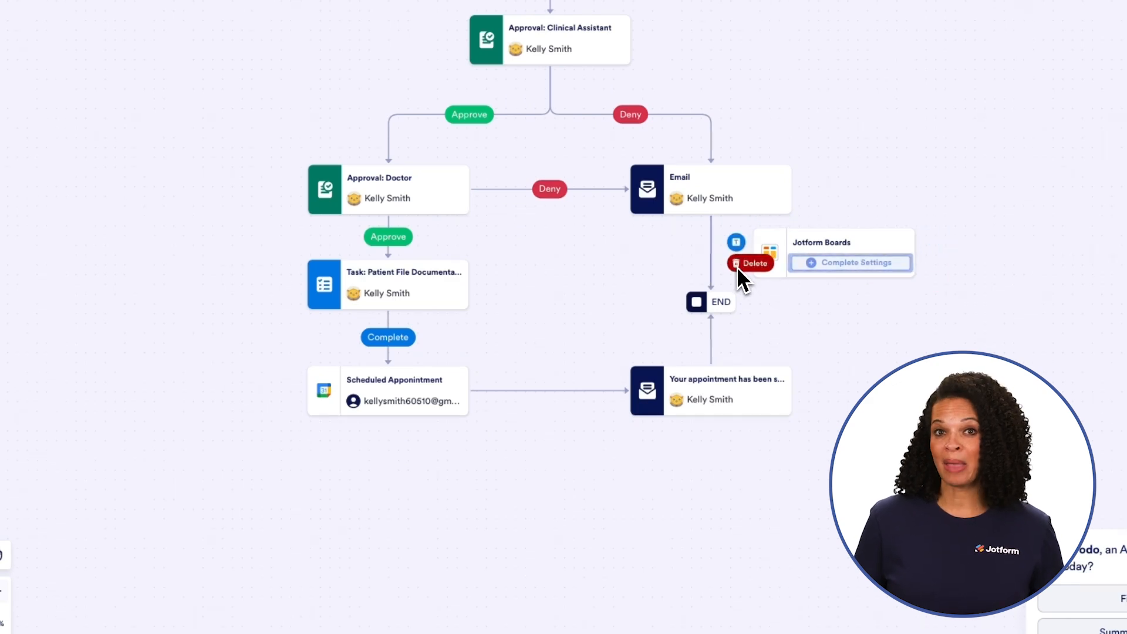
left_click(736, 262)
left_click(734, 445)
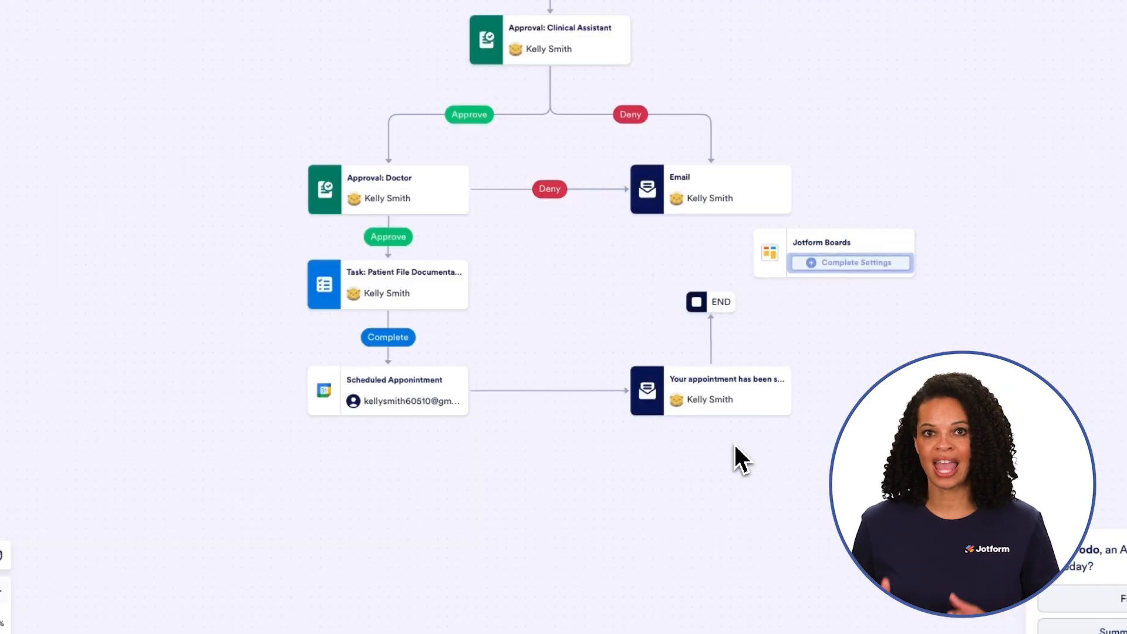
left_click_drag(795, 188, 831, 233)
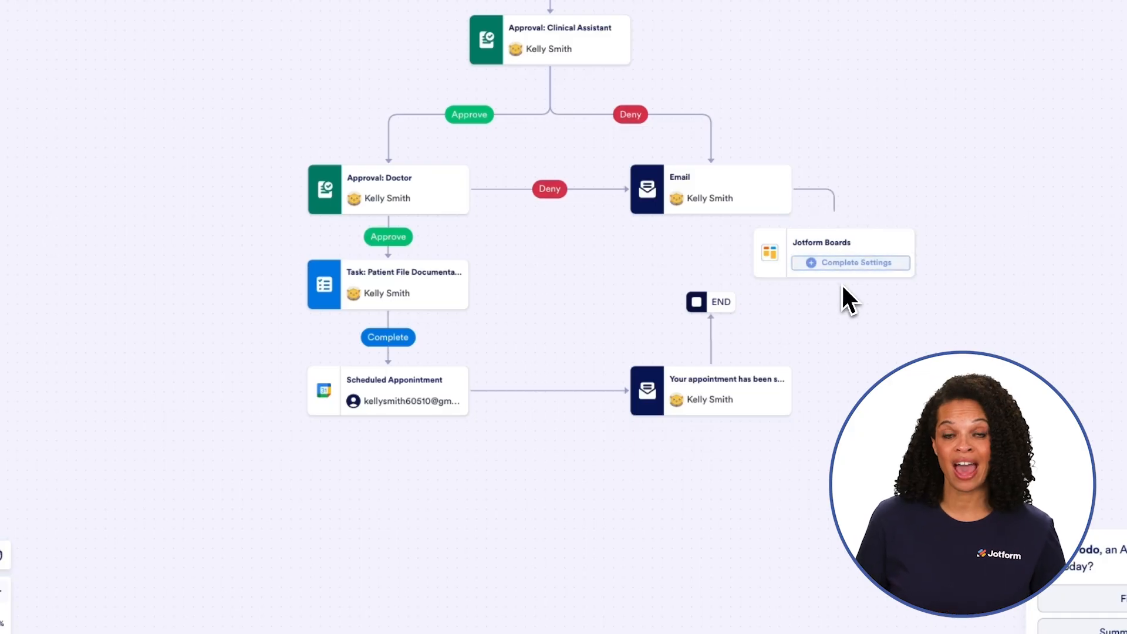
left_click_drag(834, 278, 720, 287)
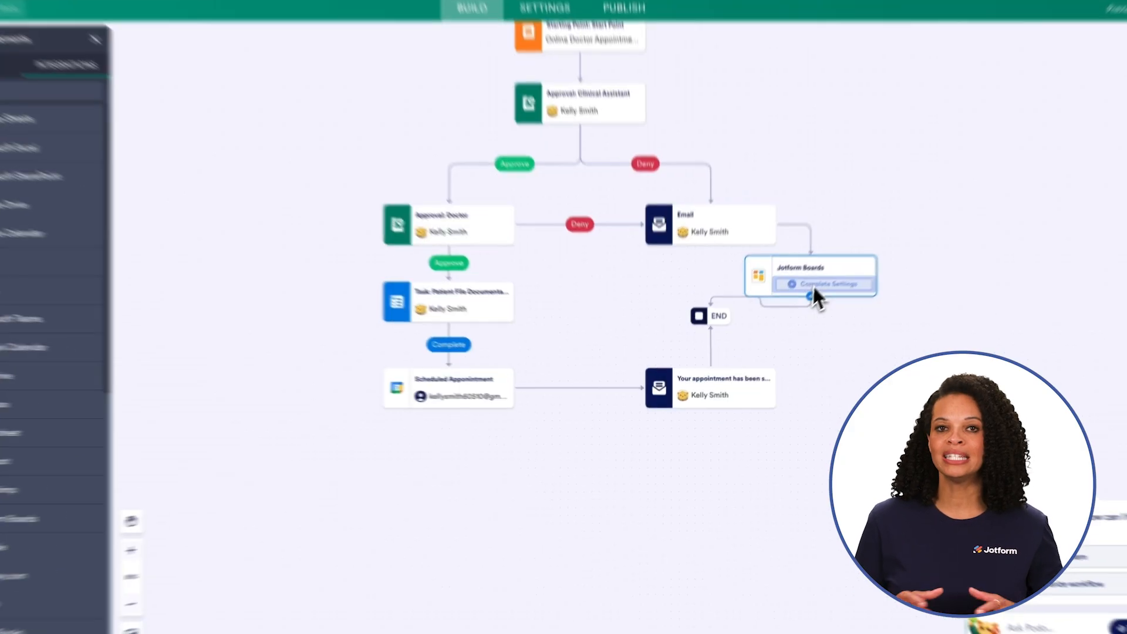
left_click(813, 287)
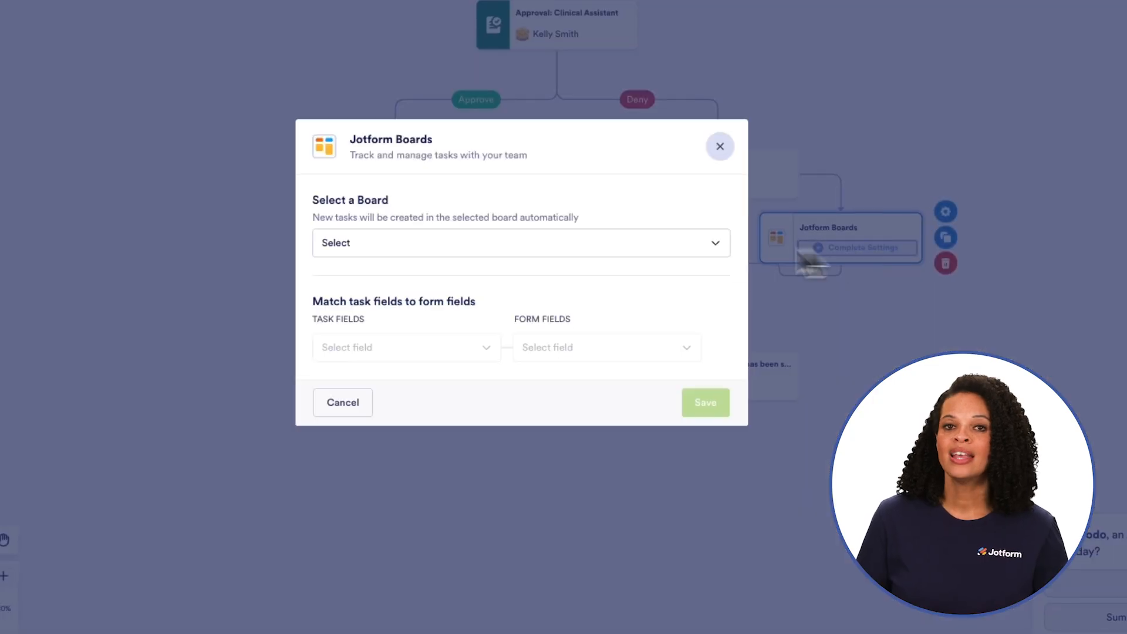
Step: Choose the Denied Appointment Tracker 2026 board and map Title to the Name field
left_click(604, 249)
left_click(526, 267)
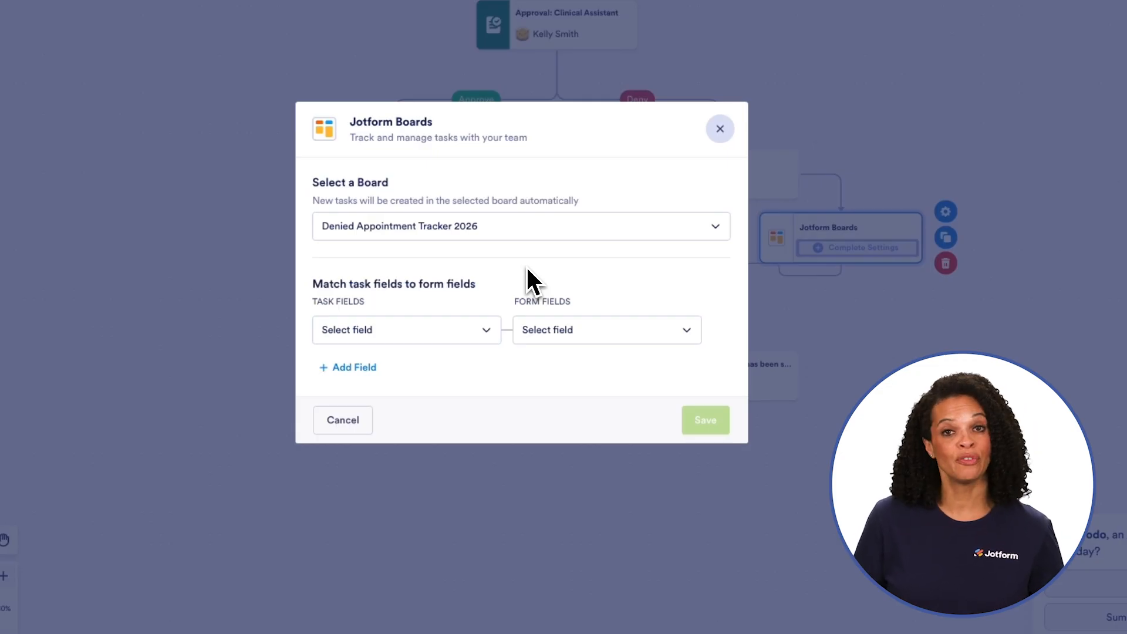
left_click(464, 332)
left_click(433, 358)
left_click(570, 329)
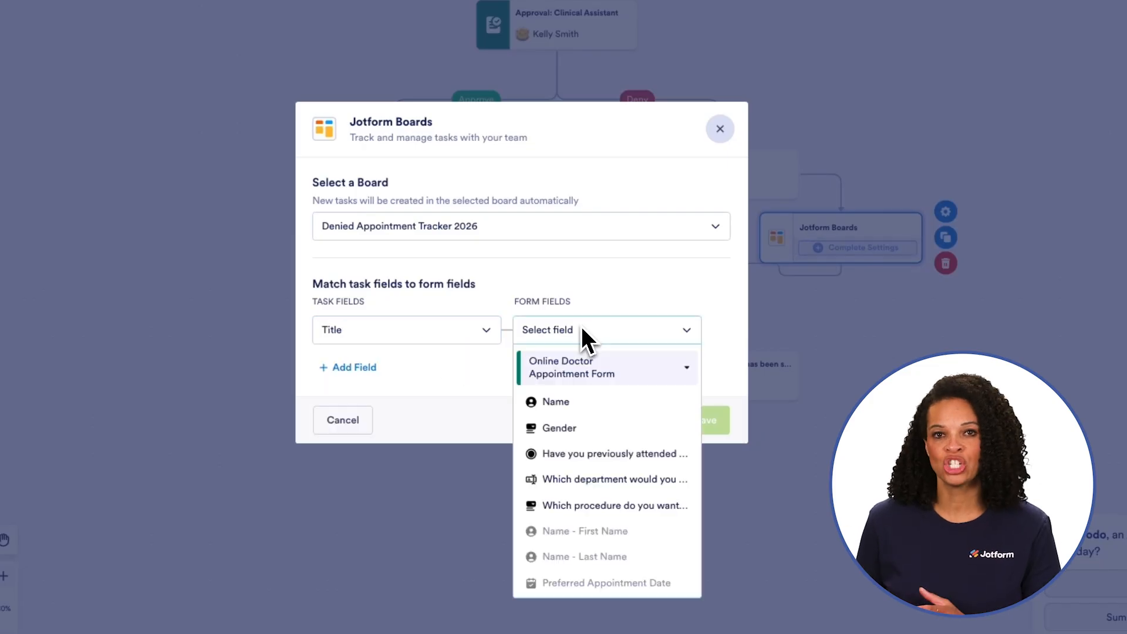
left_click(573, 400)
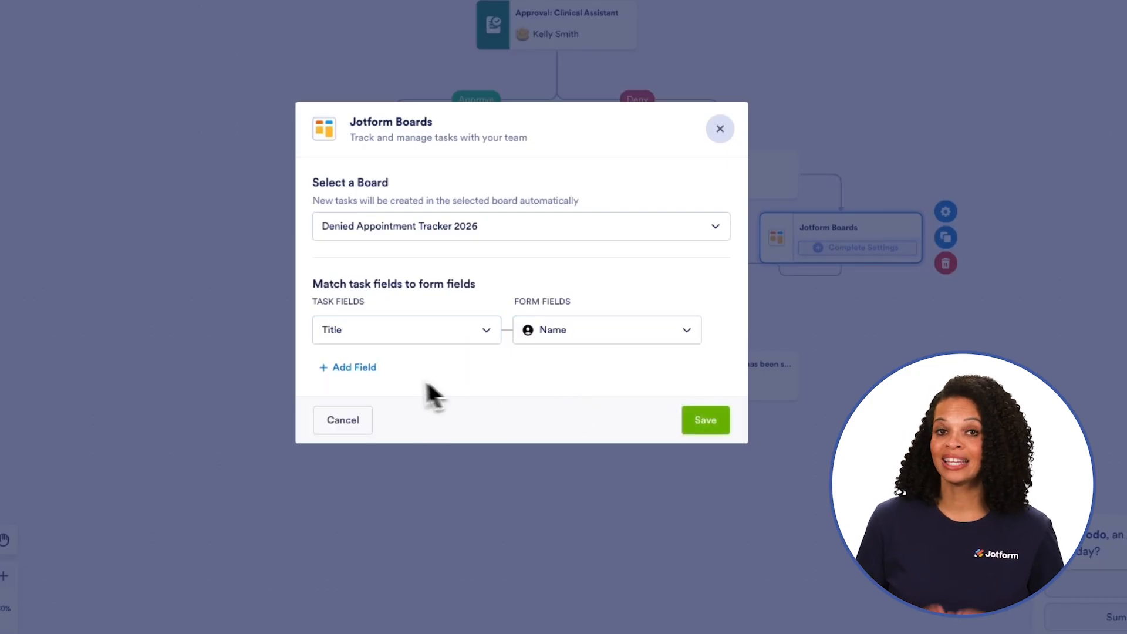
Step: Map Due Date to Preferred Appointment Date and Tags to Gender
left_click(354, 369)
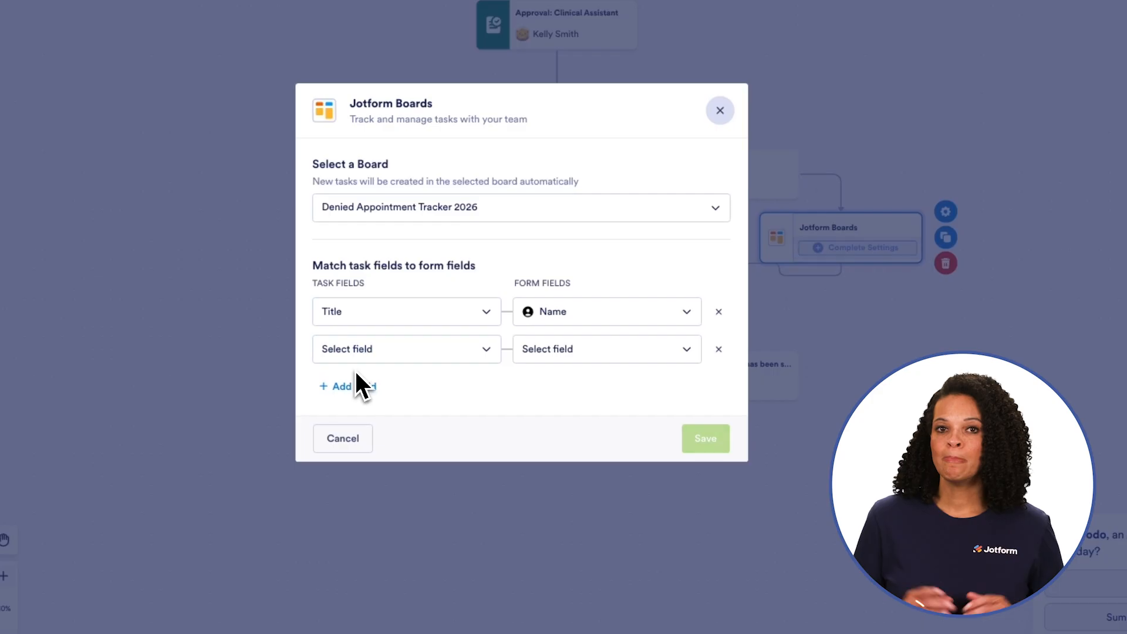
left_click(417, 352)
left_click(407, 379)
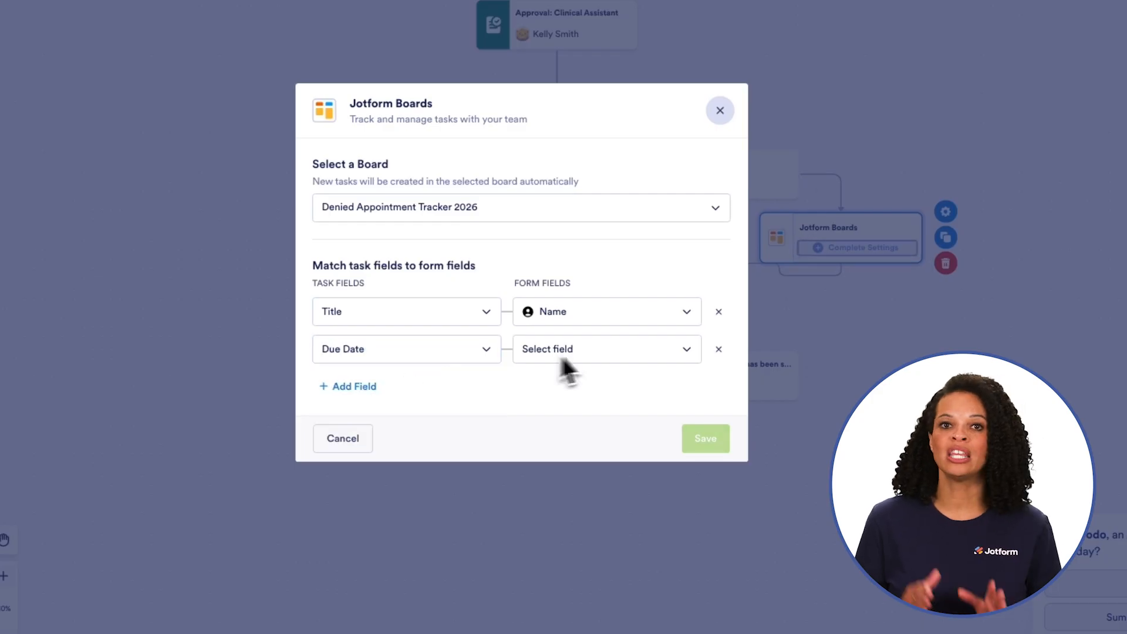
left_click(549, 358)
left_click(603, 421)
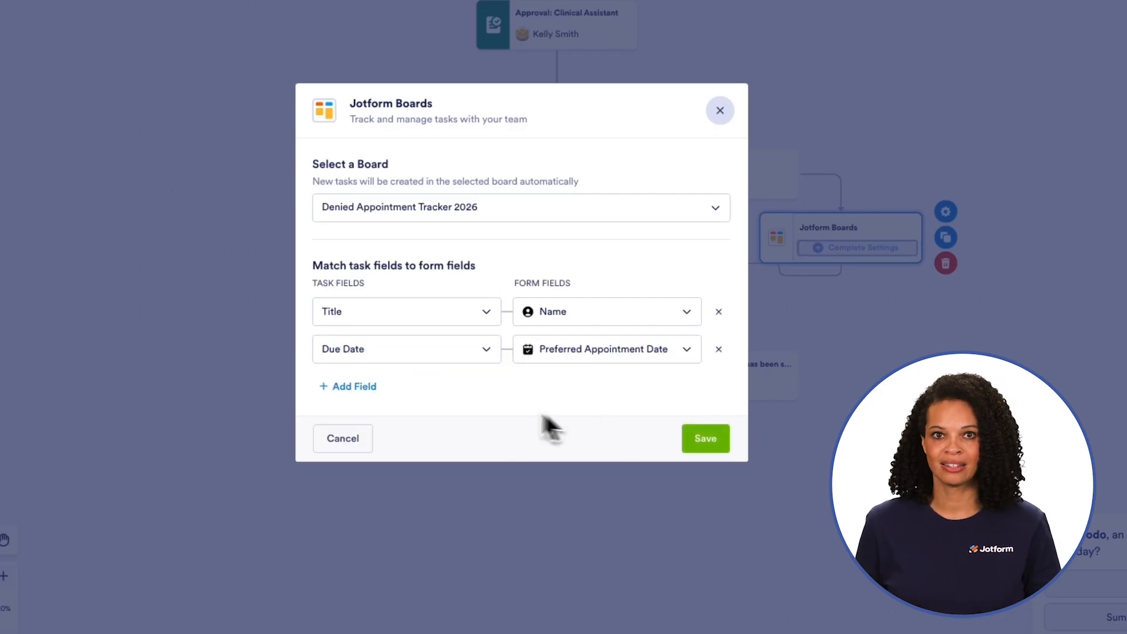
left_click(366, 387)
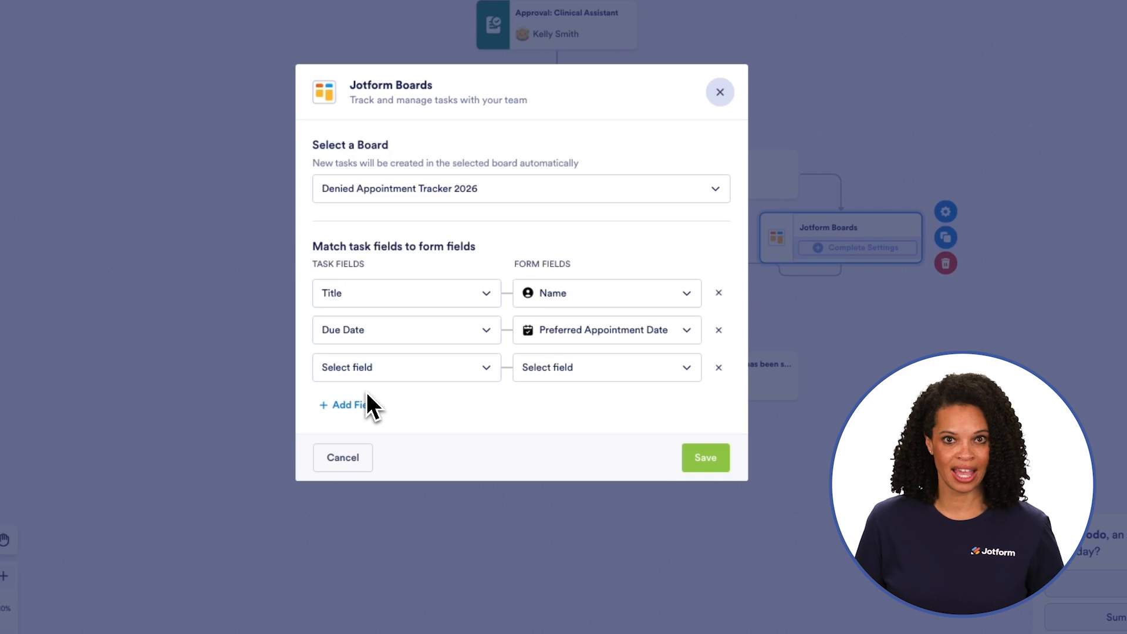
left_click(399, 367)
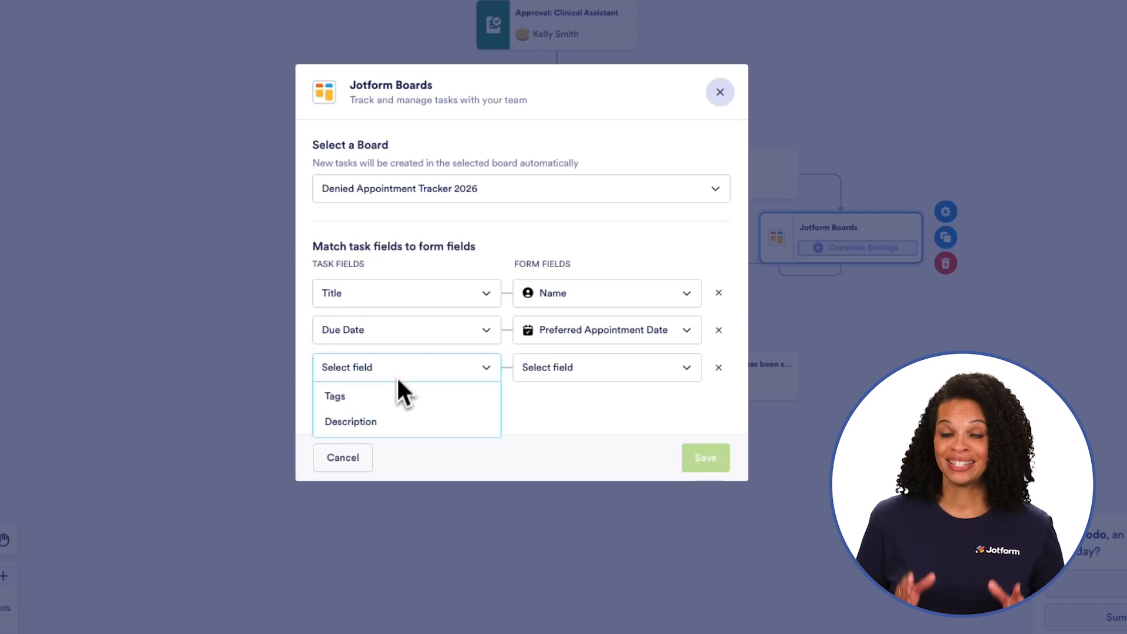
left_click(392, 397)
left_click(569, 369)
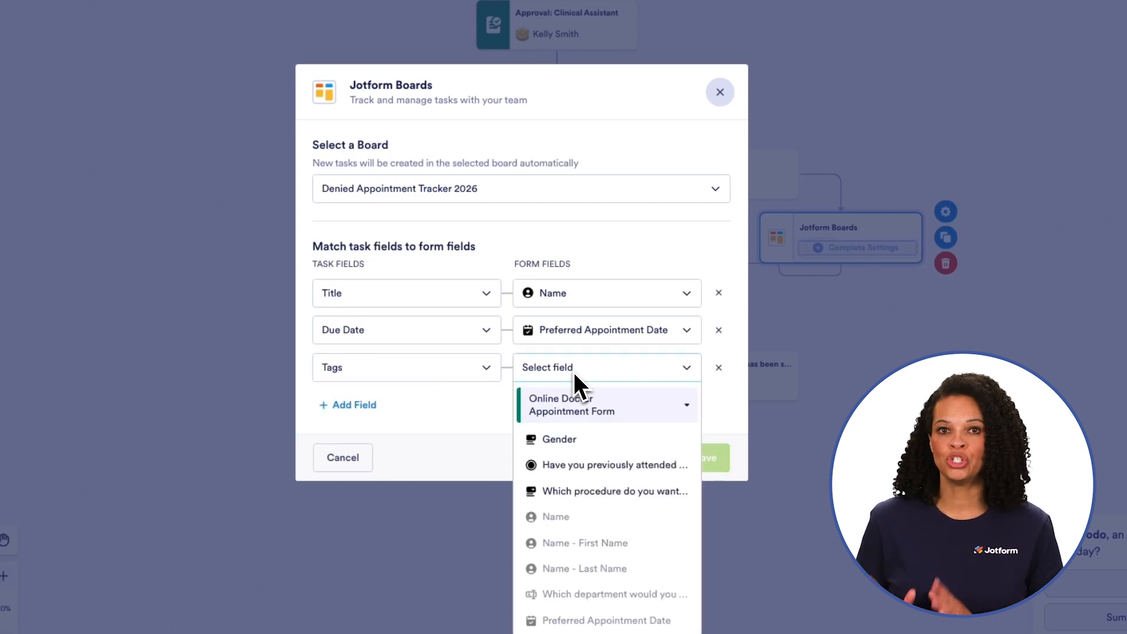
left_click(574, 430)
Step: Map Description to the procedure question and save the board settings
left_click(358, 405)
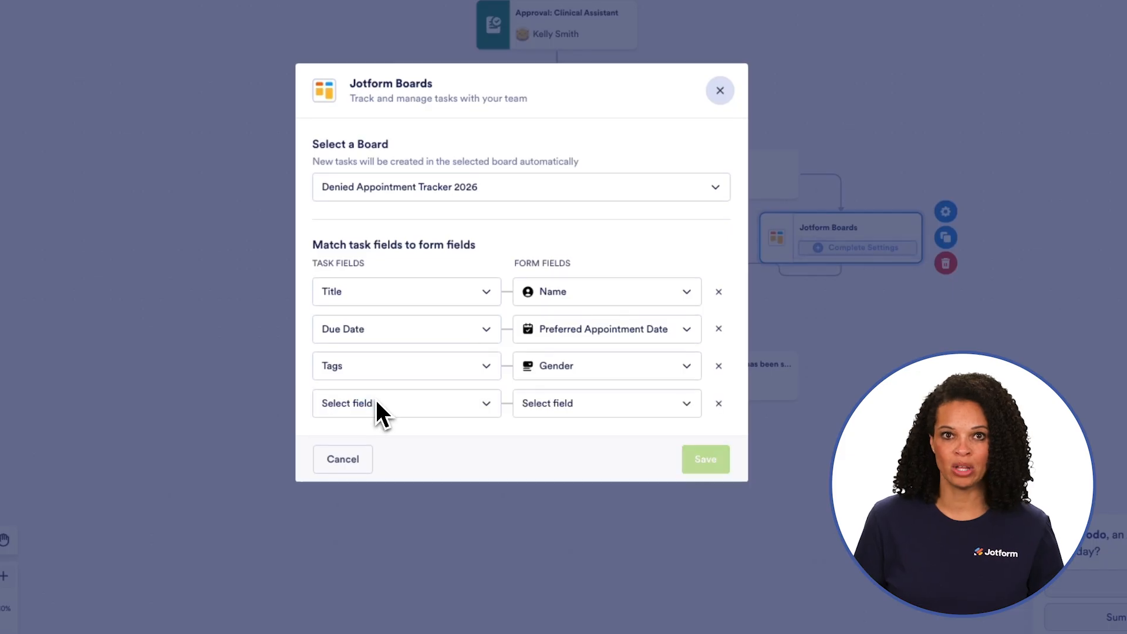
left_click(376, 400)
left_click(378, 426)
left_click(594, 404)
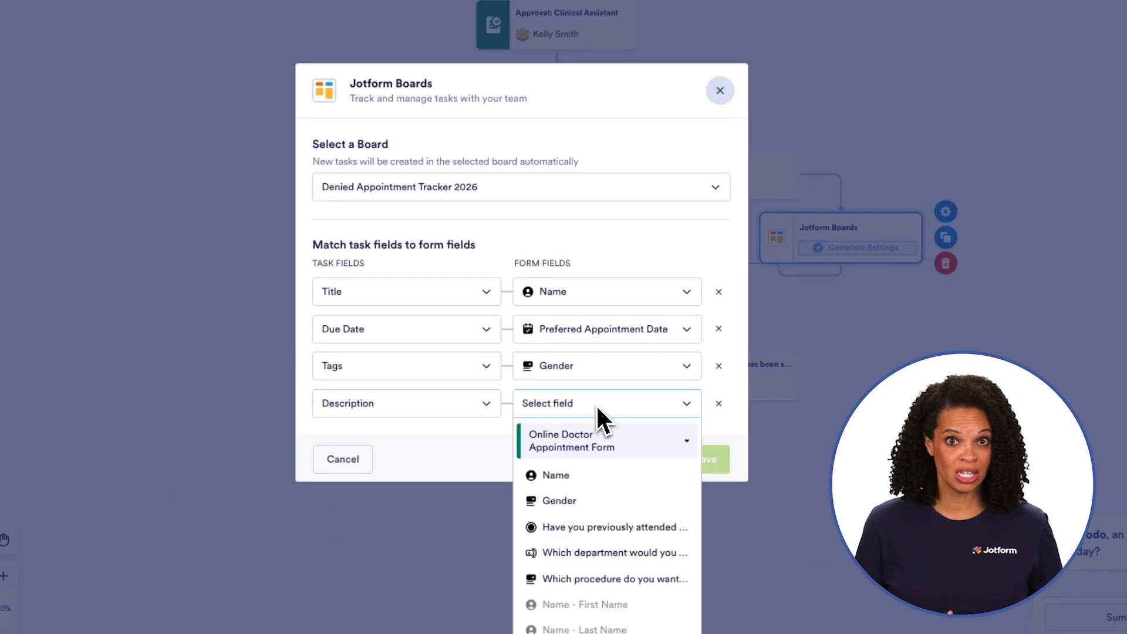
left_click(613, 577)
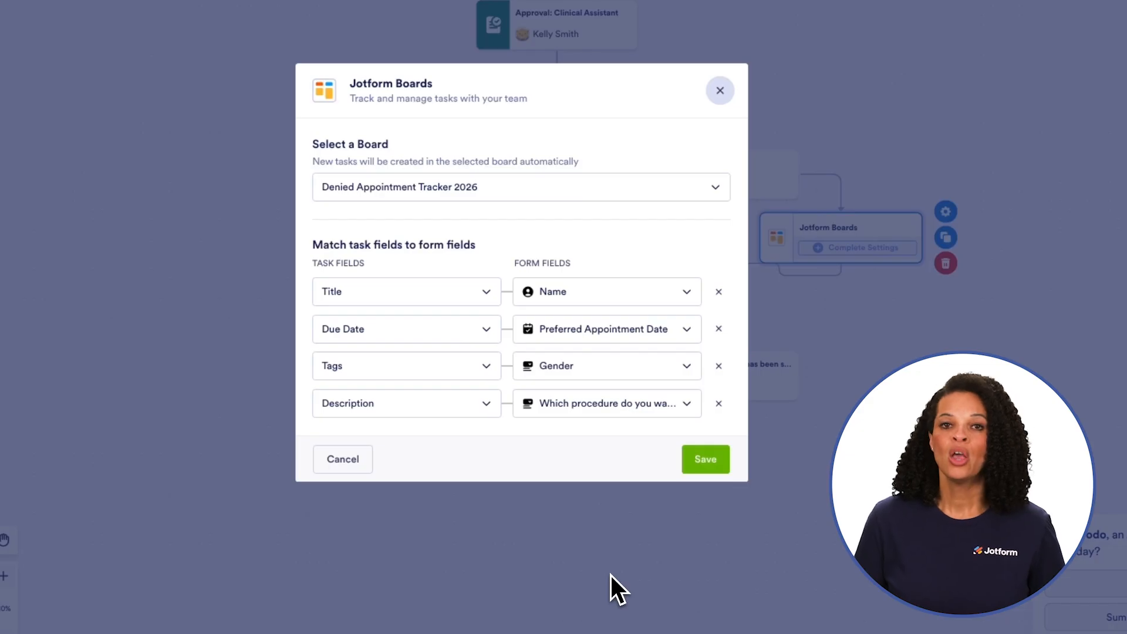
left_click(706, 459)
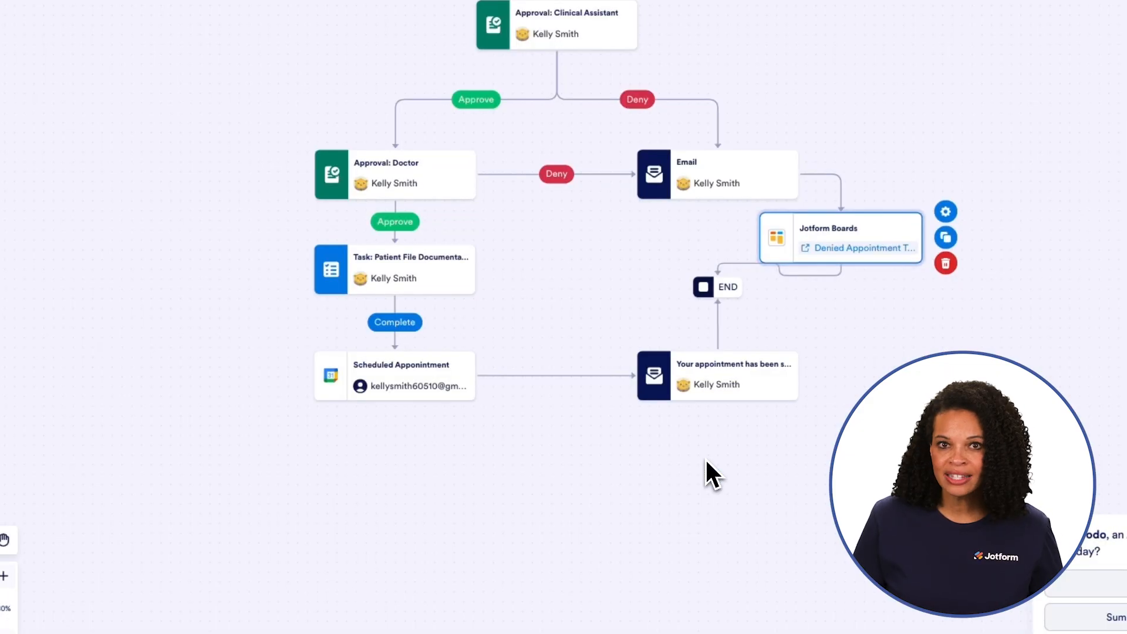
left_click_drag(678, 488, 670, 578)
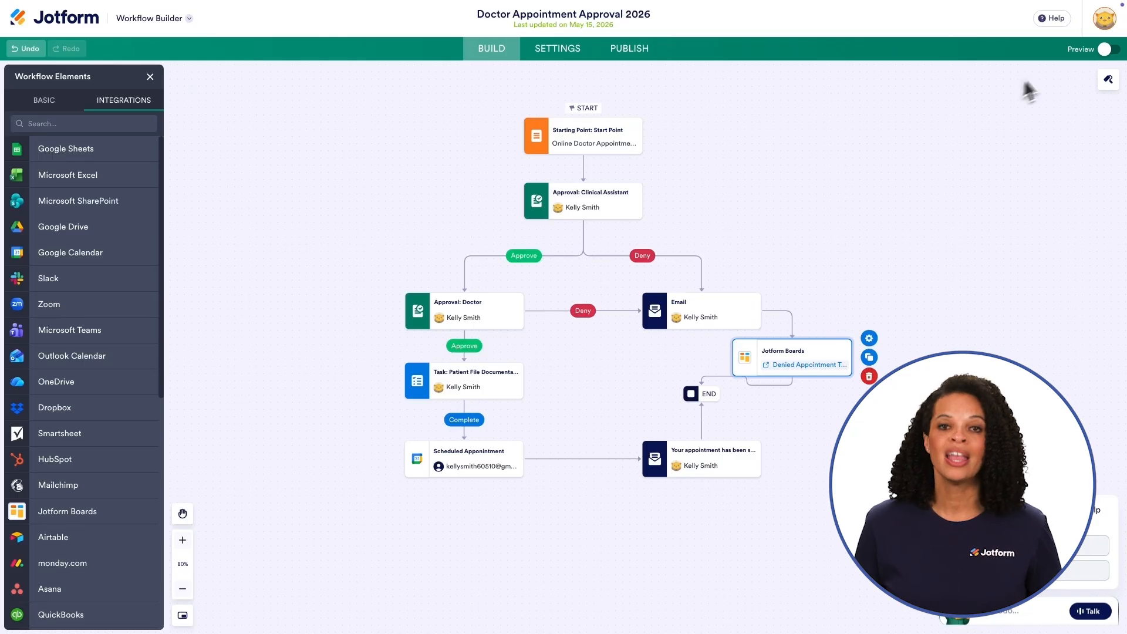
Step: Start a preview test run and enter a sample name and birth date of 5 May 2000
left_click(1108, 49)
left_click(367, 73)
left_click(414, 432)
type("Sample5")
key("Tab")
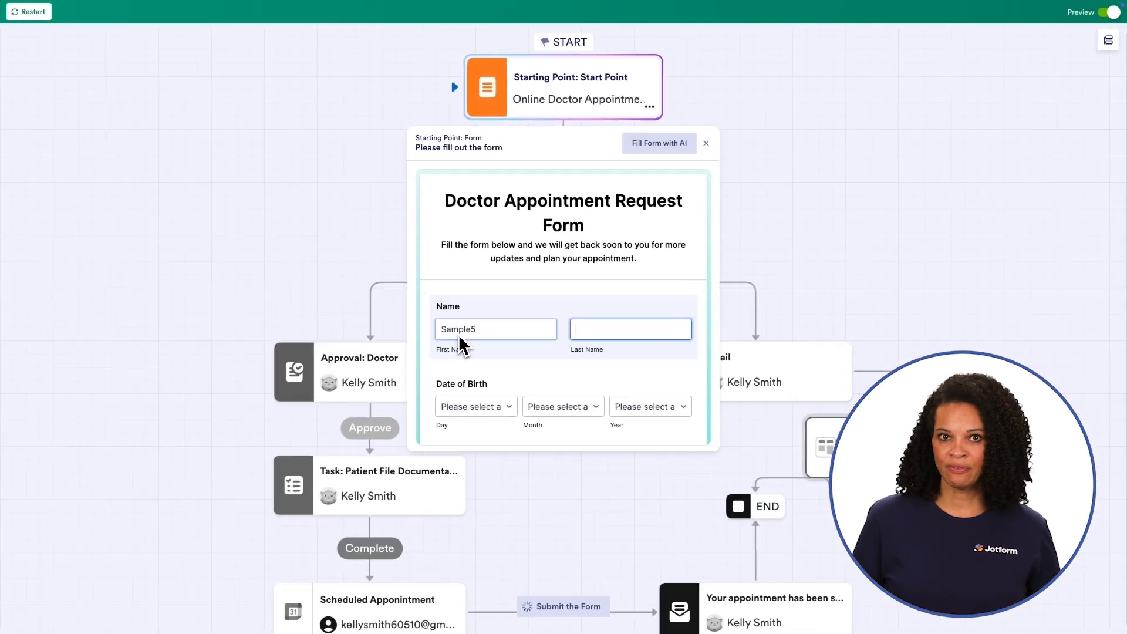
type("Jotform")
left_click(415, 526)
left_click(415, 619)
left_click(537, 528)
left_click(533, 620)
left_click(669, 528)
scroll(687, 552, "down", 4)
left_click(683, 552)
Step: Set gender to Female and fill in a sample street address, city, state and postal code
scroll(601, 452, "down", 7)
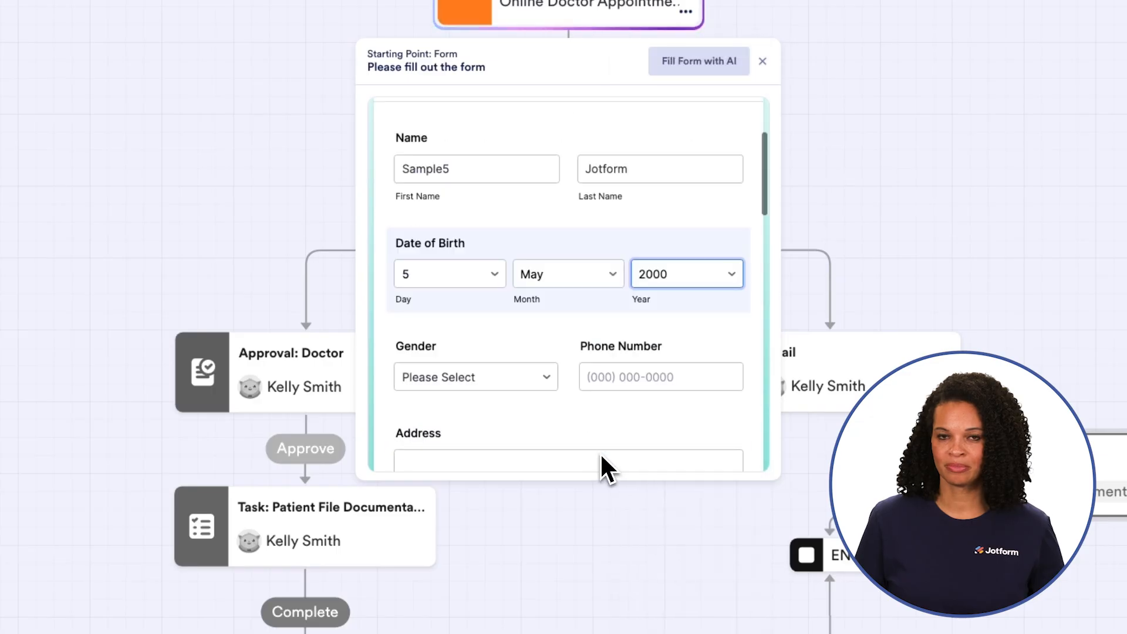
left_click(524, 122)
left_click(516, 156)
left_click(611, 122)
left_click(495, 205)
type("555 Main St")
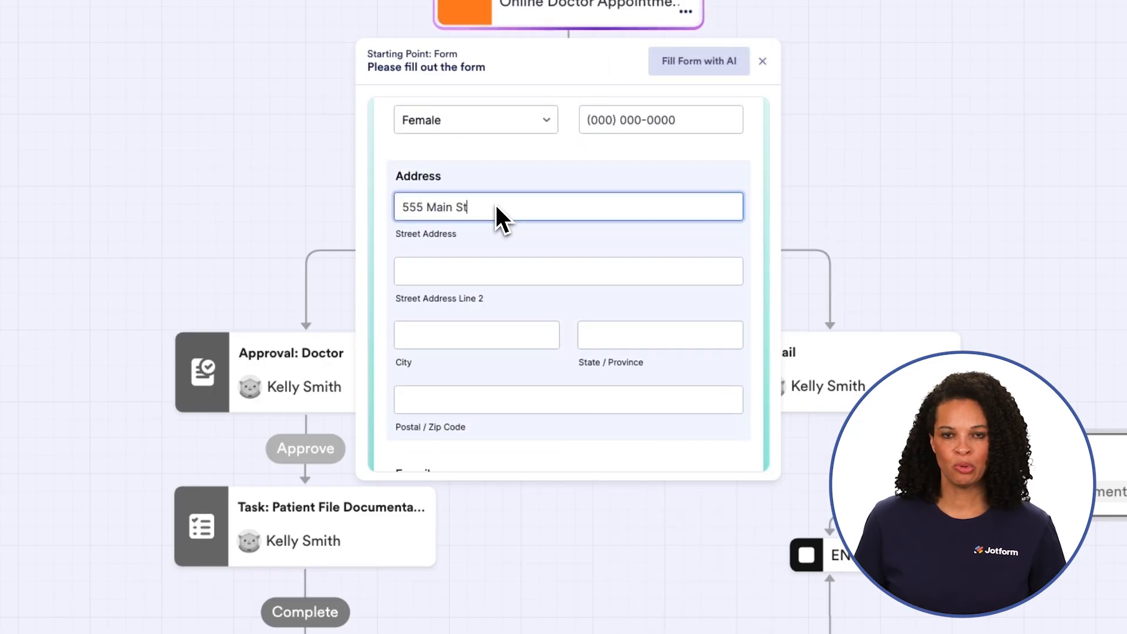
left_click(459, 335)
type("Batavia")
left_click(587, 337)
type("IL")
left_click(492, 401)
type("60510")
Step: Enter a sample e-mail, answer Yes to prior visit, department cardiac, procedure Medical Examination, then submit
scroll(470, 353, "down", 4)
left_click(440, 265)
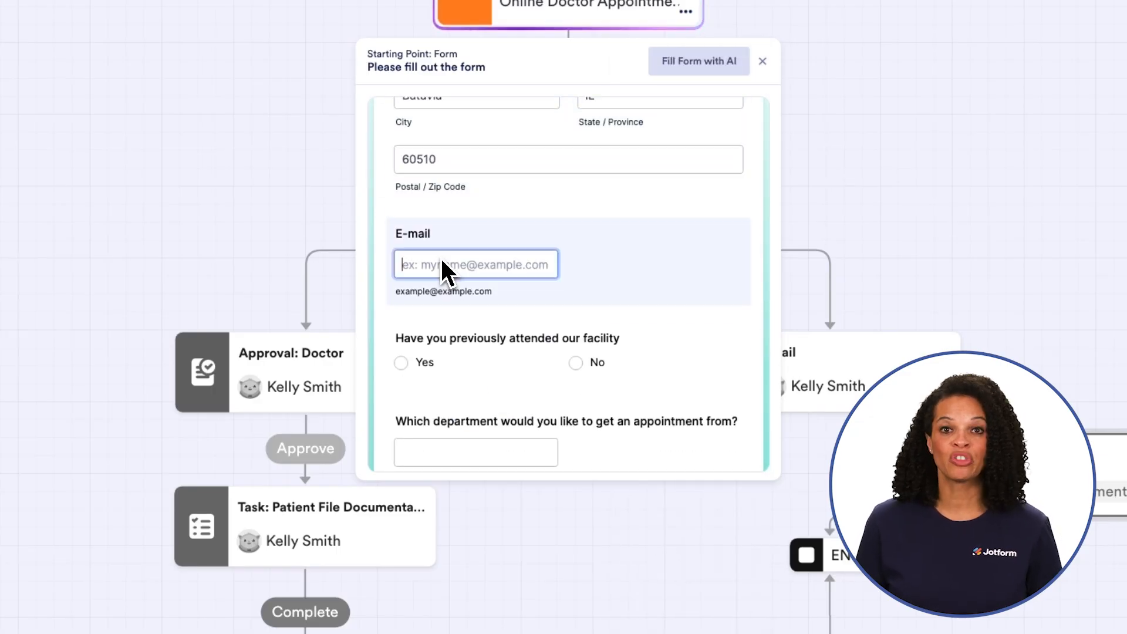
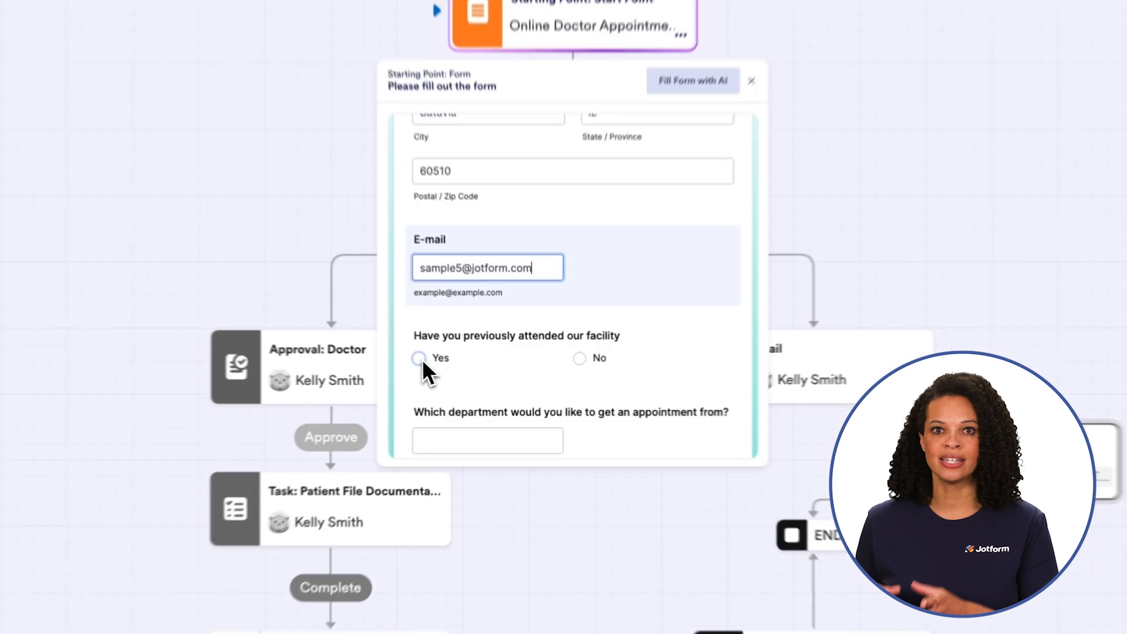
left_click(420, 358)
left_click(446, 440)
type("cardiac")
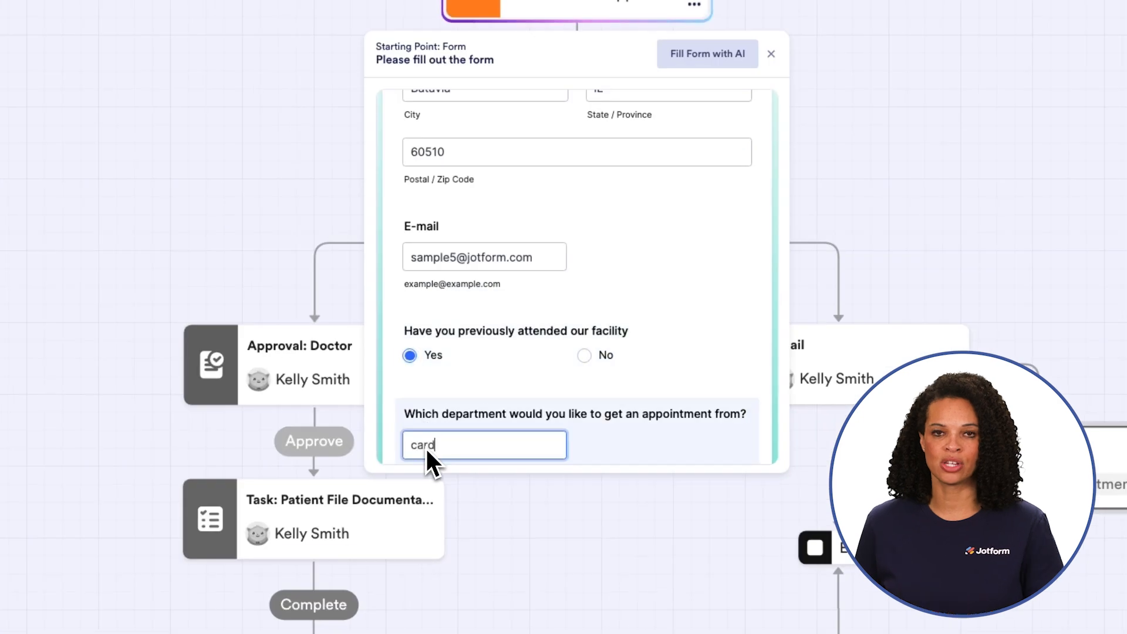
scroll(477, 293, "down", 5)
left_click(478, 253)
left_click(474, 269)
scroll(481, 400, "down", 2)
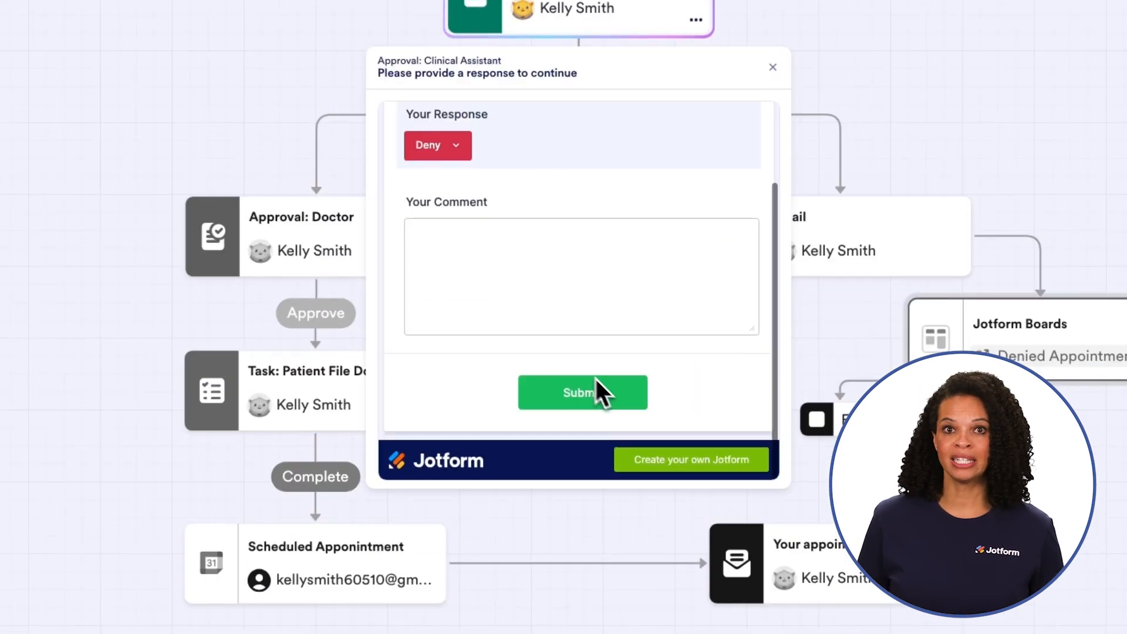
left_click(596, 381)
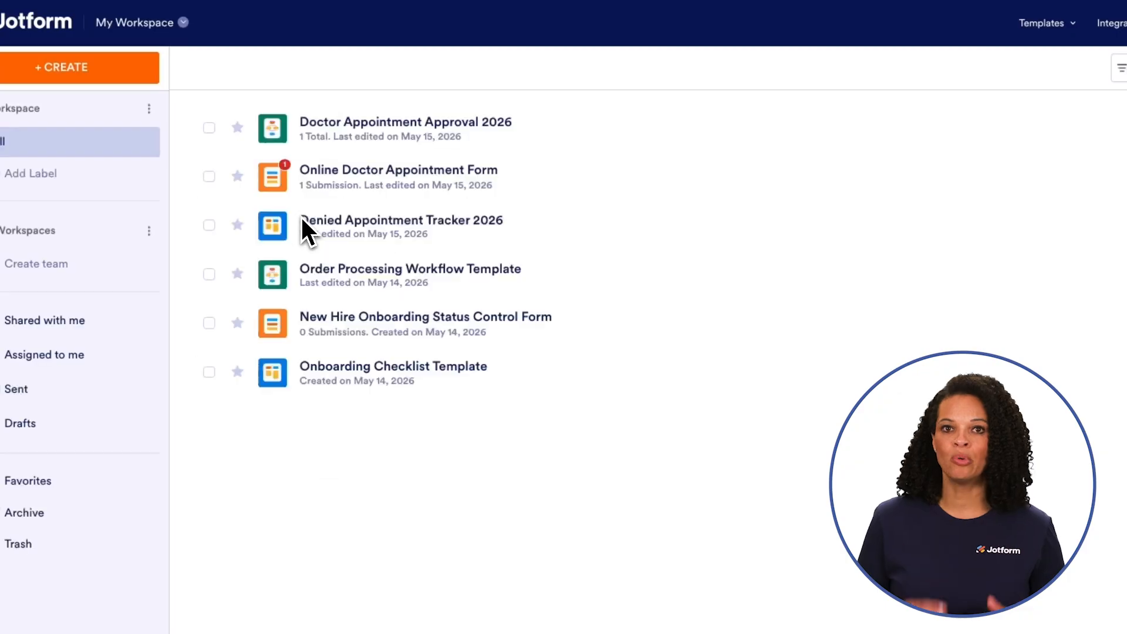
Step: Open the Denied Appointment Tracker 2026 board from My Workspace
left_click(357, 223)
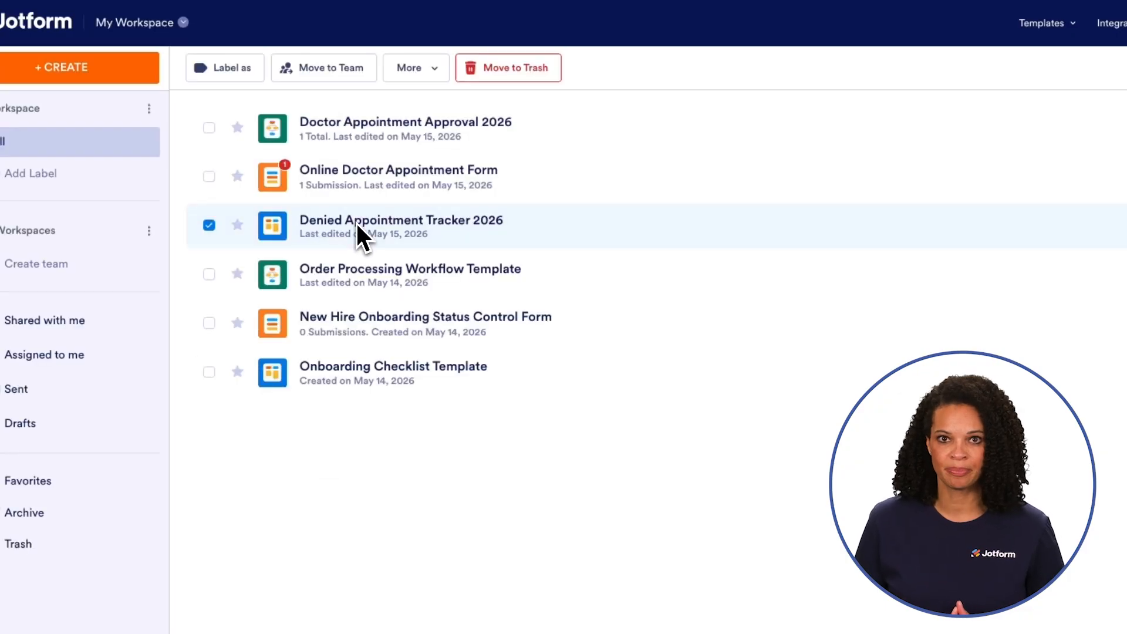
double_click(355, 223)
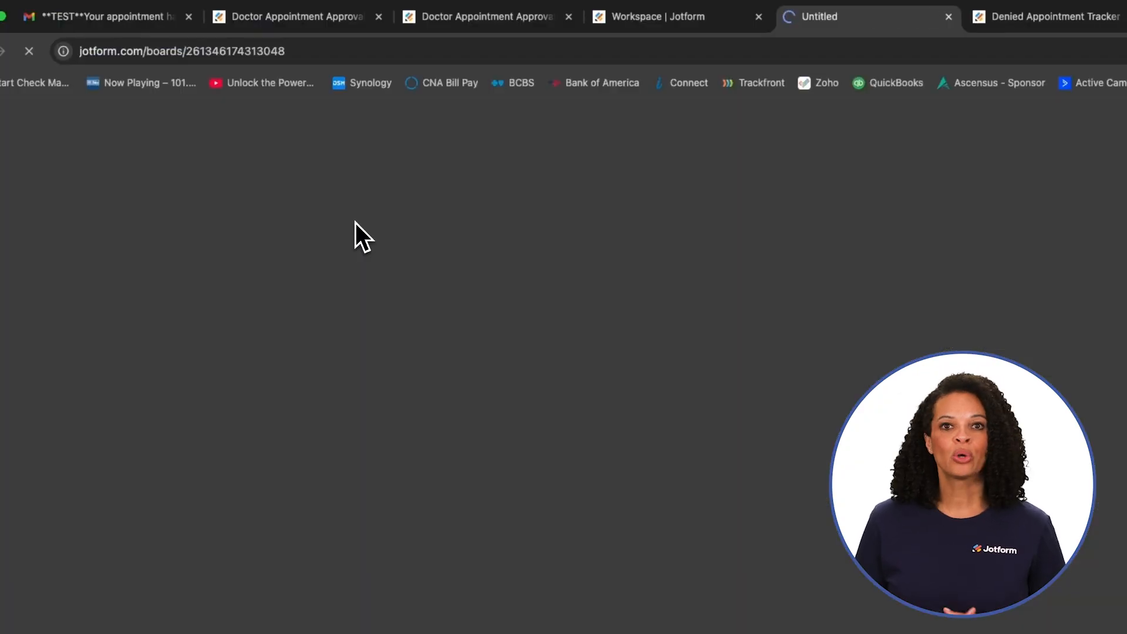